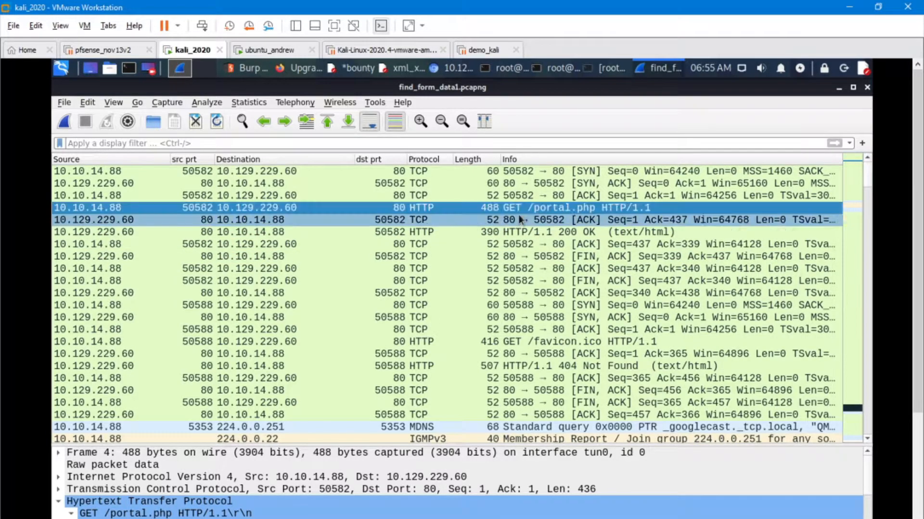
- Look through the capture's packet list and inspect the GET requests for /log_submit.php and /resources/bountylog.js
scroll(519, 217, down, 2)
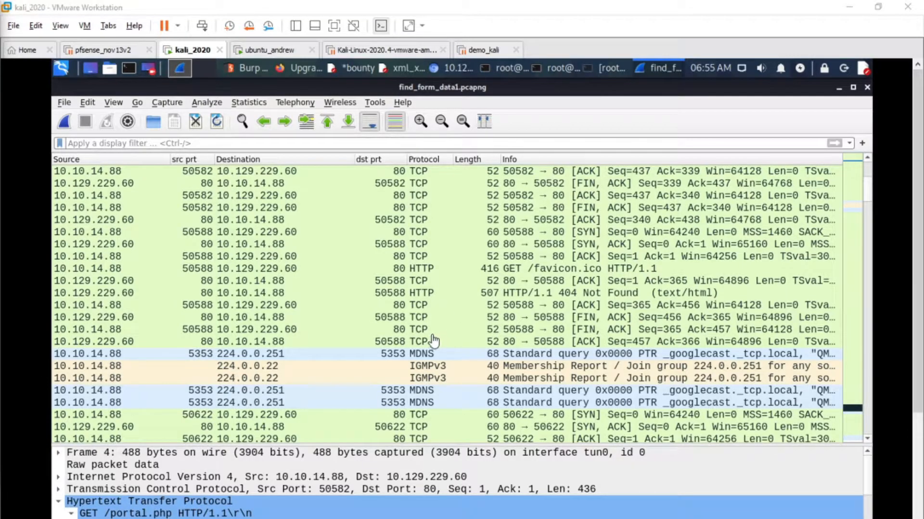
scroll(509, 304, down, 1)
scroll(510, 304, down, 2)
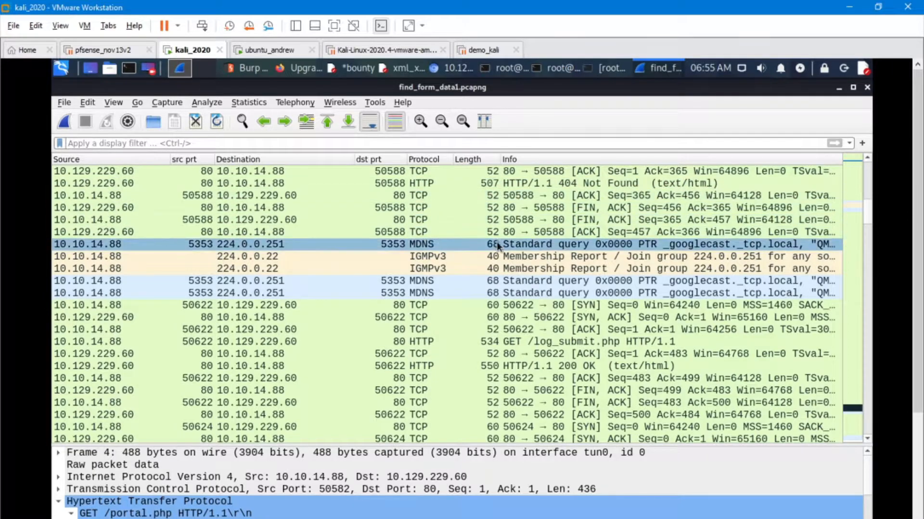
scroll(485, 330, down, 3)
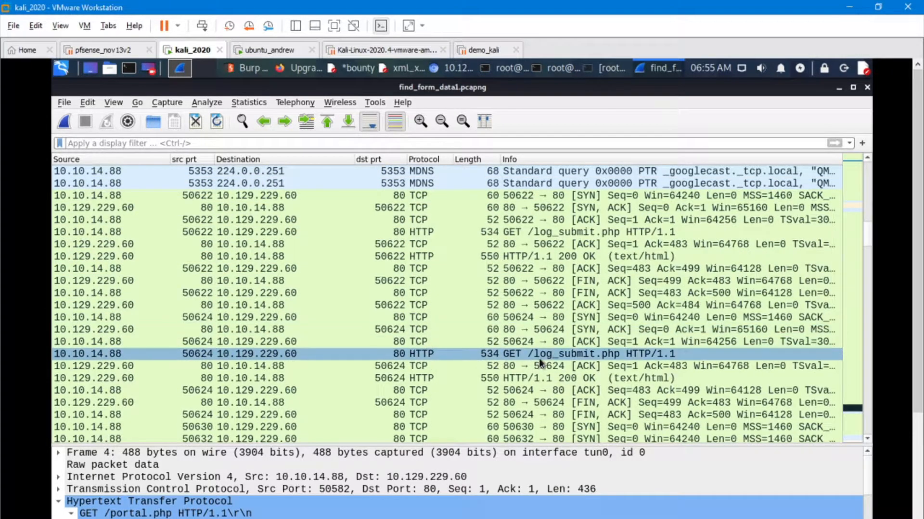
click(517, 355)
scroll(520, 357, down, 3)
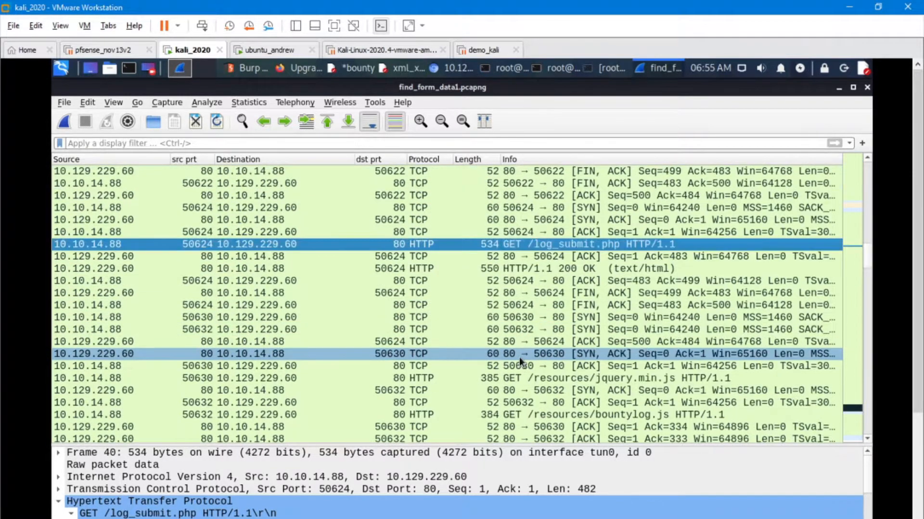
scroll(518, 357, down, 2)
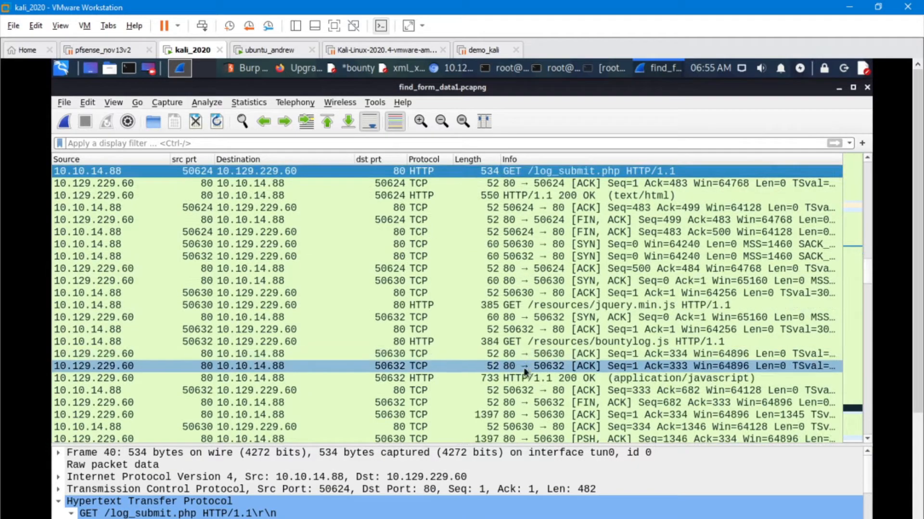
click(515, 343)
scroll(510, 378, down, 2)
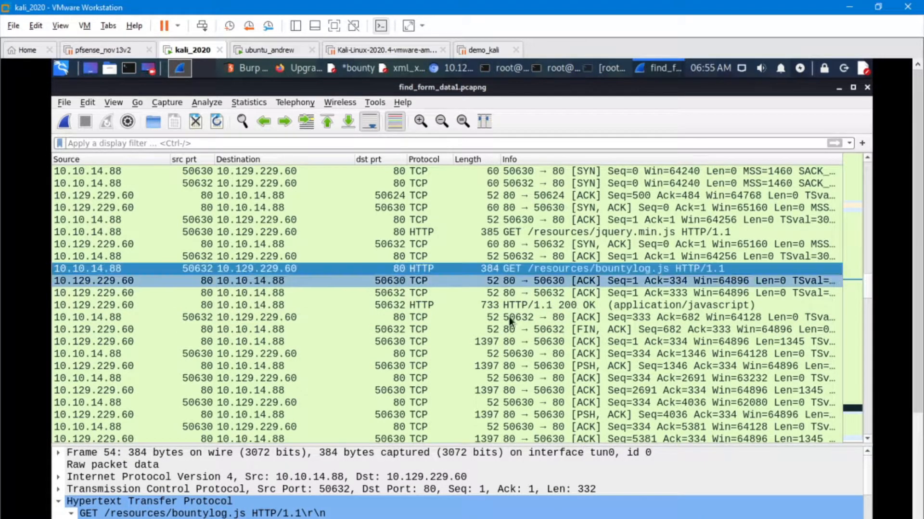
- Locate and select the POST /tracker_diRbPr00f314.php packet near the end of the capture
scroll(419, 342, down, 6)
scroll(420, 341, down, 9)
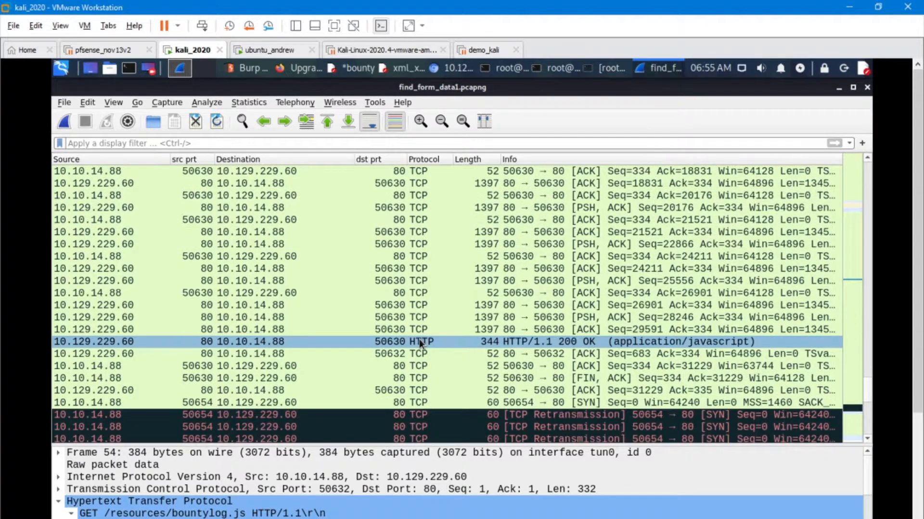
scroll(419, 343, down, 3)
scroll(419, 339, down, 2)
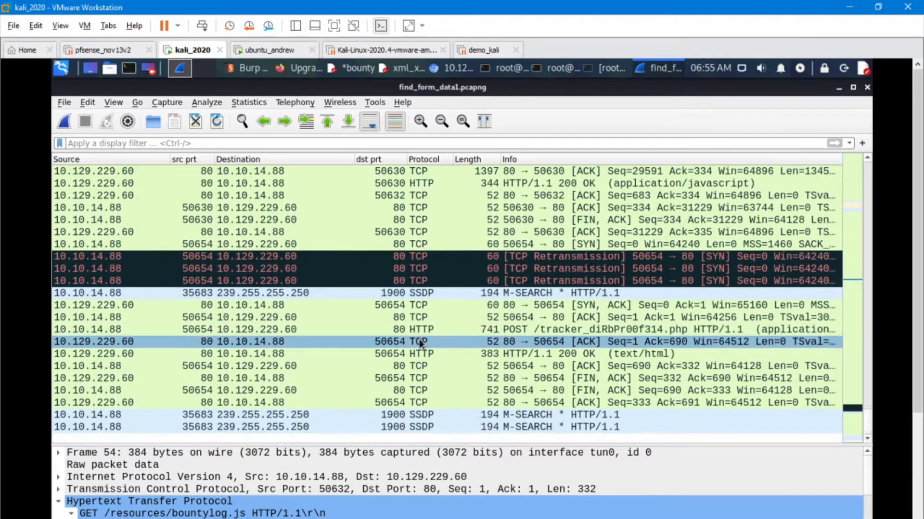
click(513, 330)
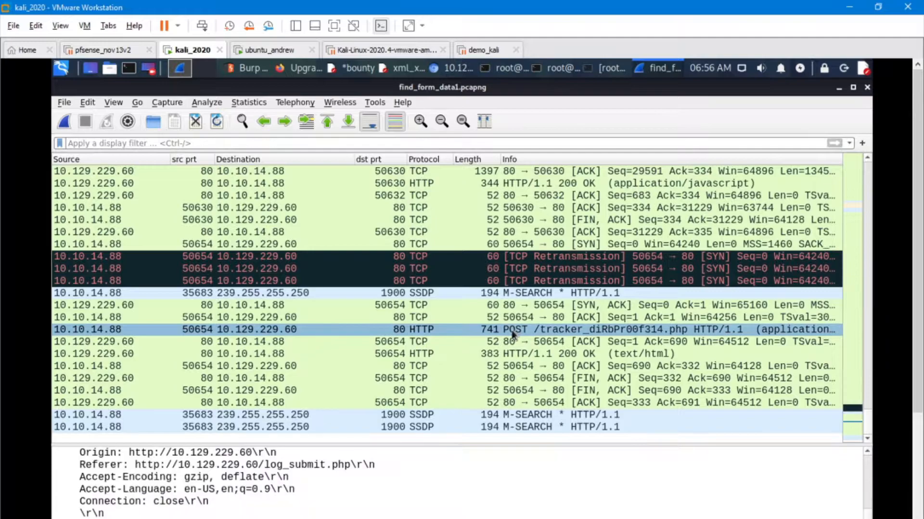
- Enlarge the packet details and expand the "data" form item under HTML Form URL Encoded
drag(394, 443, 390, 264)
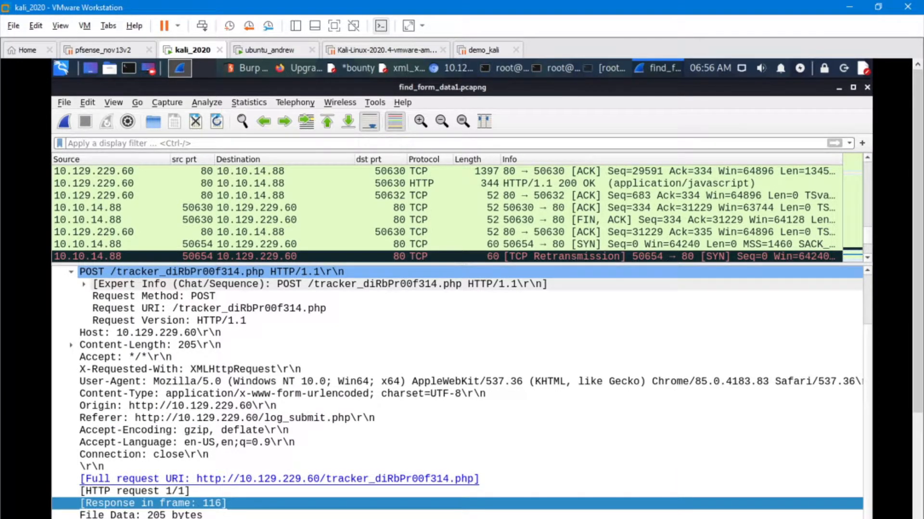
drag(917, 404, 917, 518)
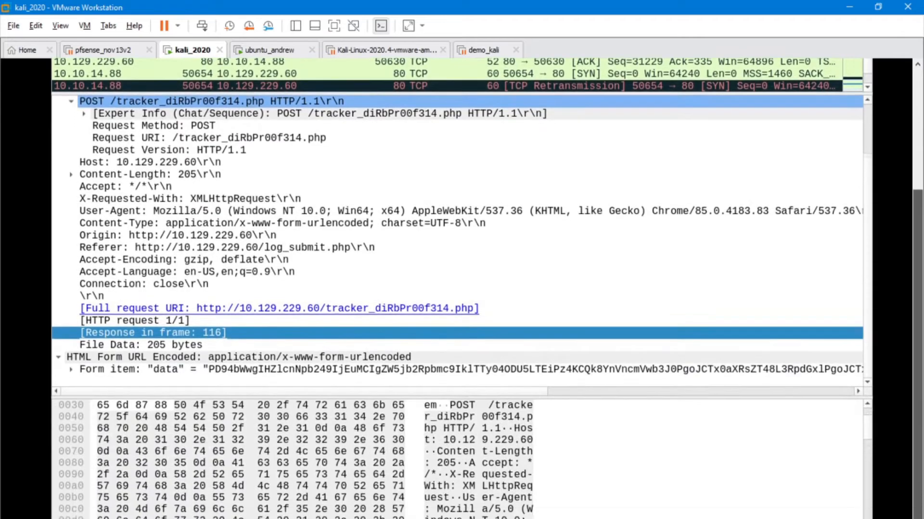
click(93, 365)
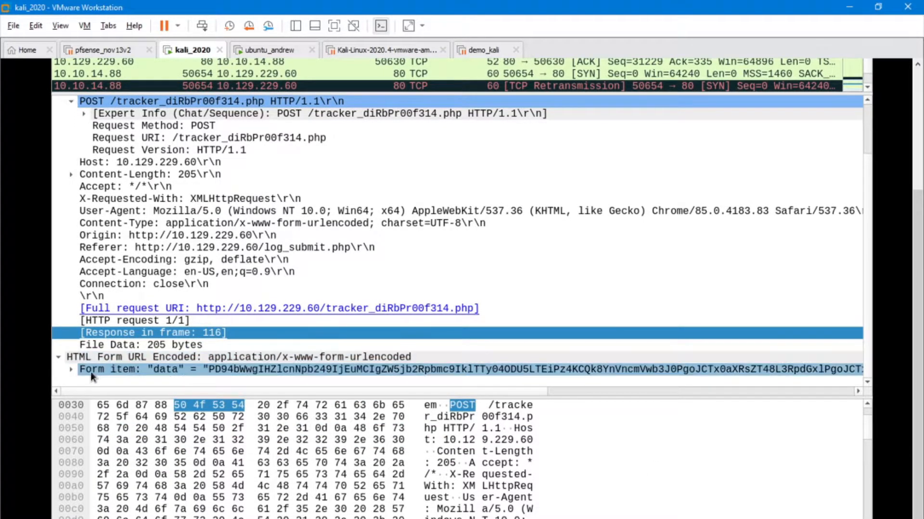
click(70, 368)
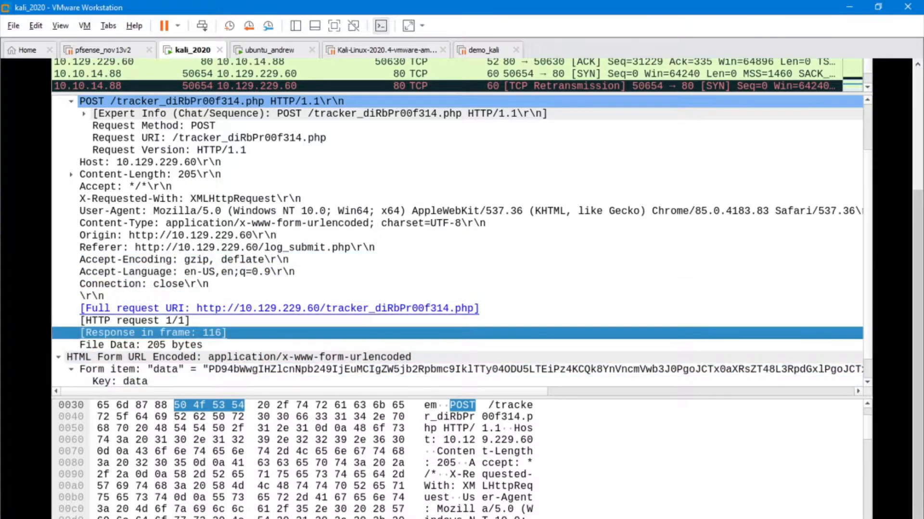
- Enlarge the packet list again and apply the display filter http.request.method == "POST"
drag(918, 347, 899, 233)
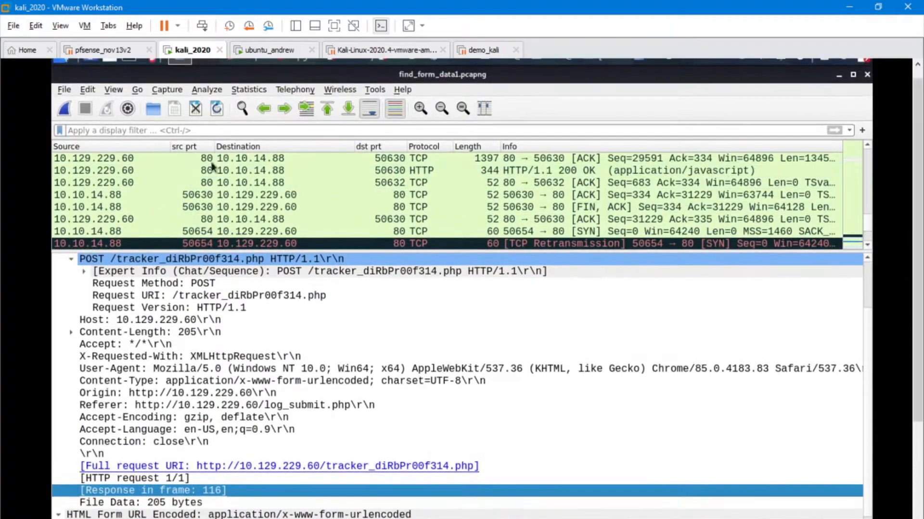
drag(360, 252, 368, 477)
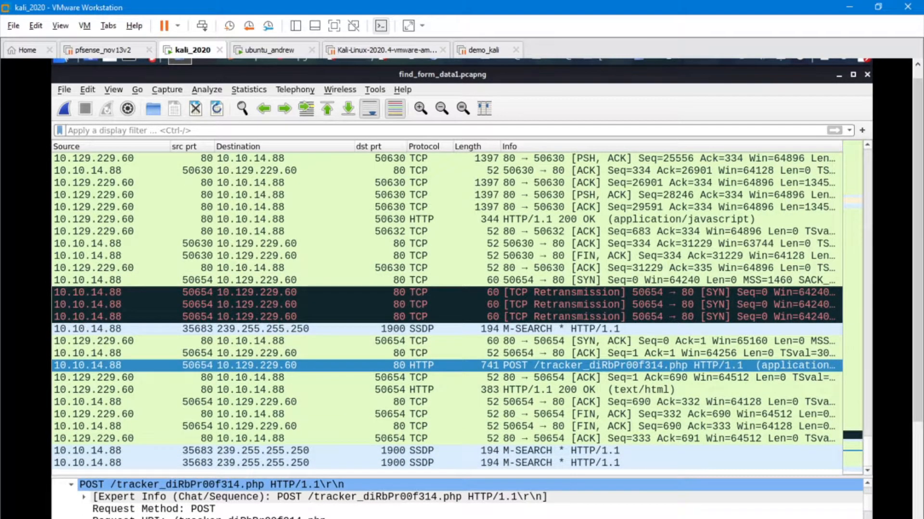
click(299, 130)
text(http.)
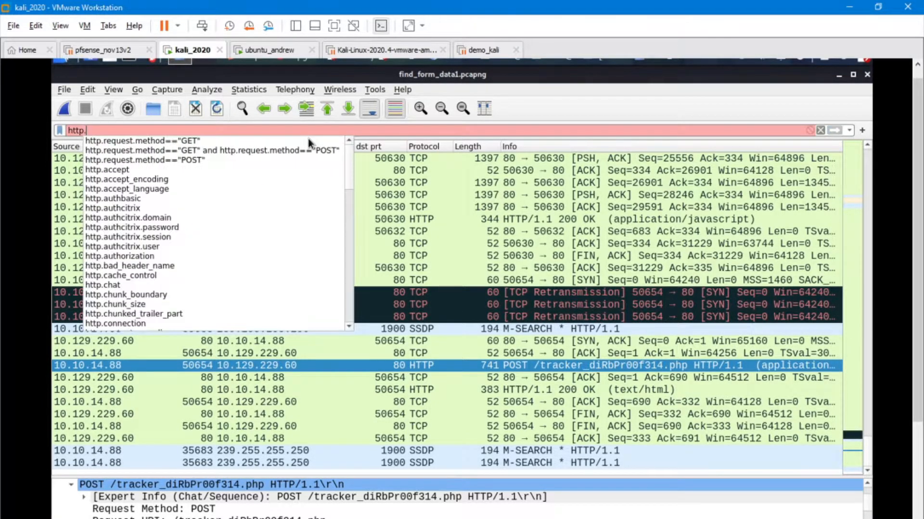
text(request.)
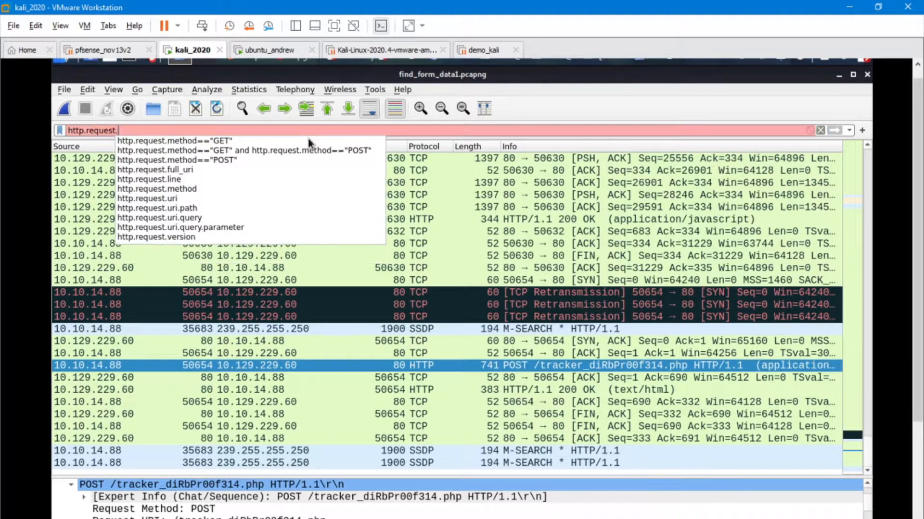
text(method == )
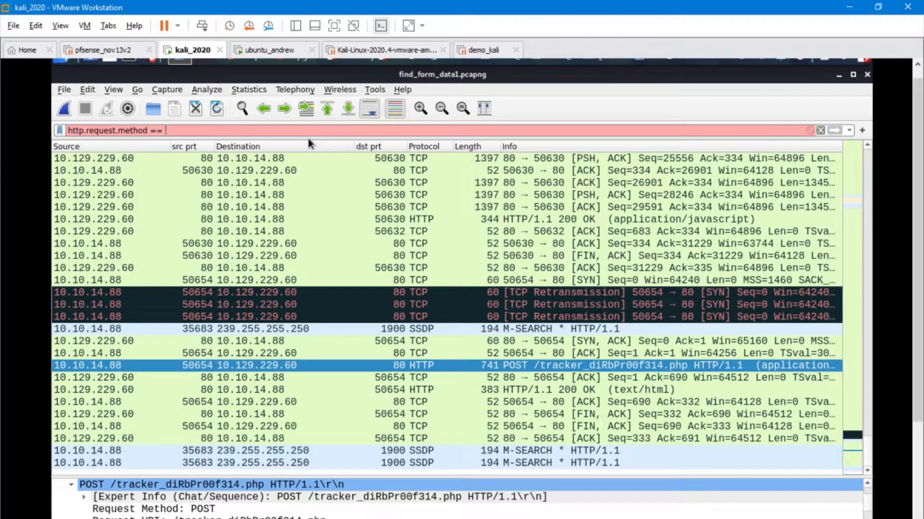
text("POST")
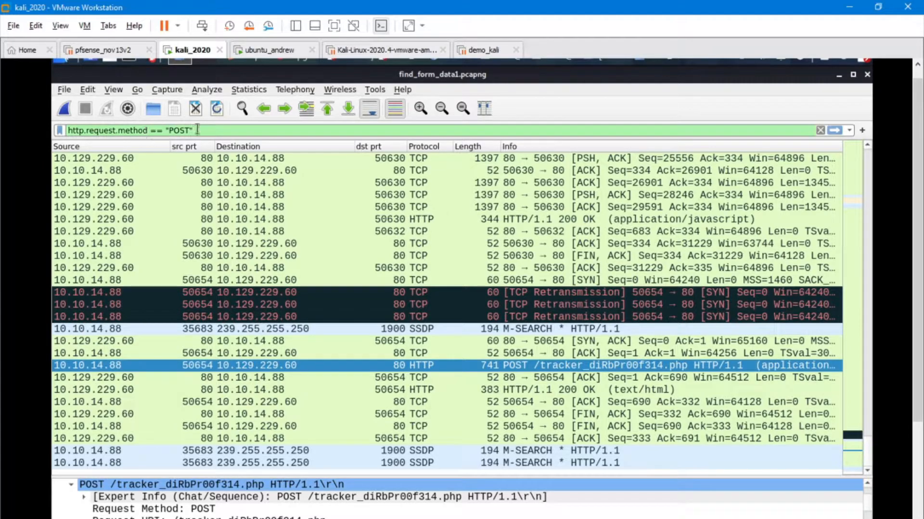
click(833, 131)
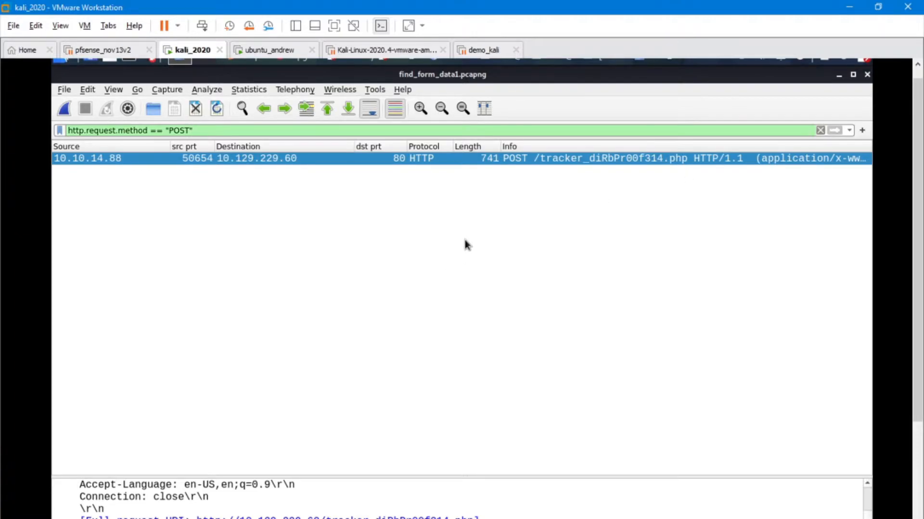
- Enlarge the packet details and examine the URL-encoded form data of the filtered POST request
drag(433, 477, 425, 245)
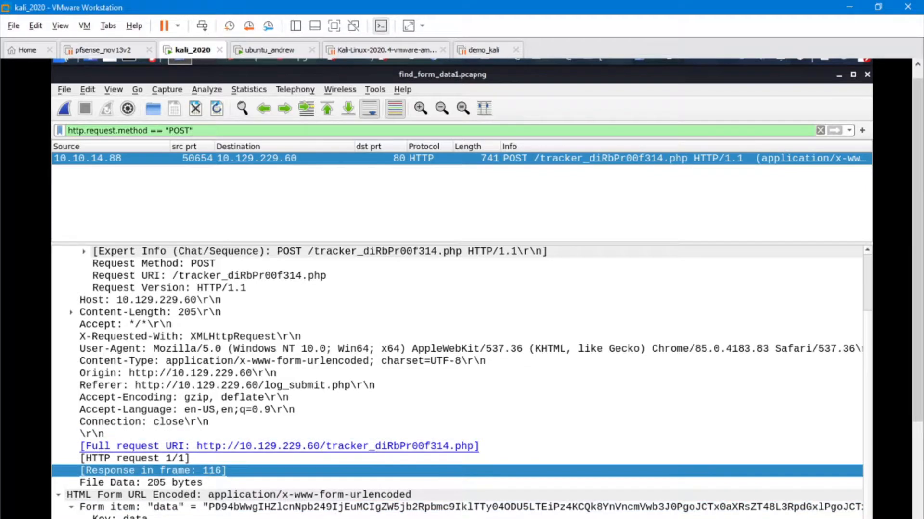
scroll(918, 241, down, 3)
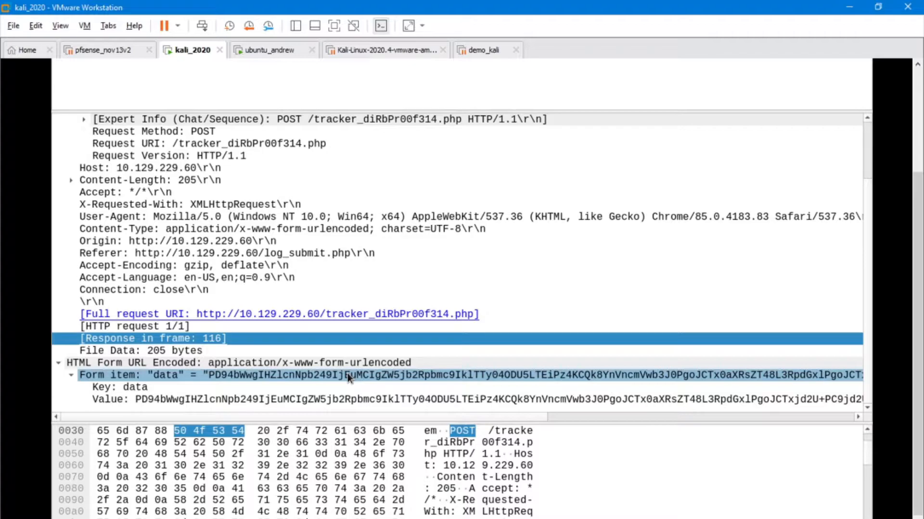
scroll(919, 272, up, 3)
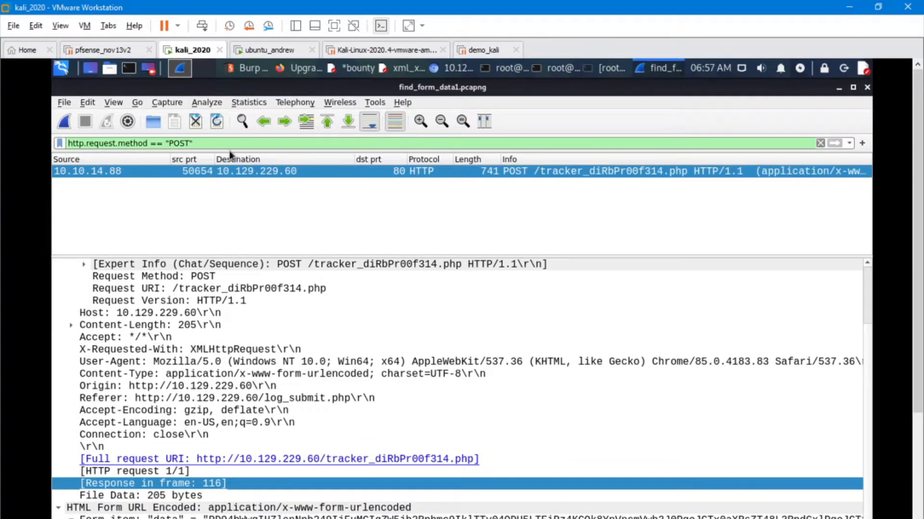
- Change the display filter to http.request.method == "GET" and review the listed GET requests
key(BackSpace)
key(BackSpace)
key(BackSpace)
key(BackSpace)
text(GET)
key(Return)
drag(393, 257, 393, 395)
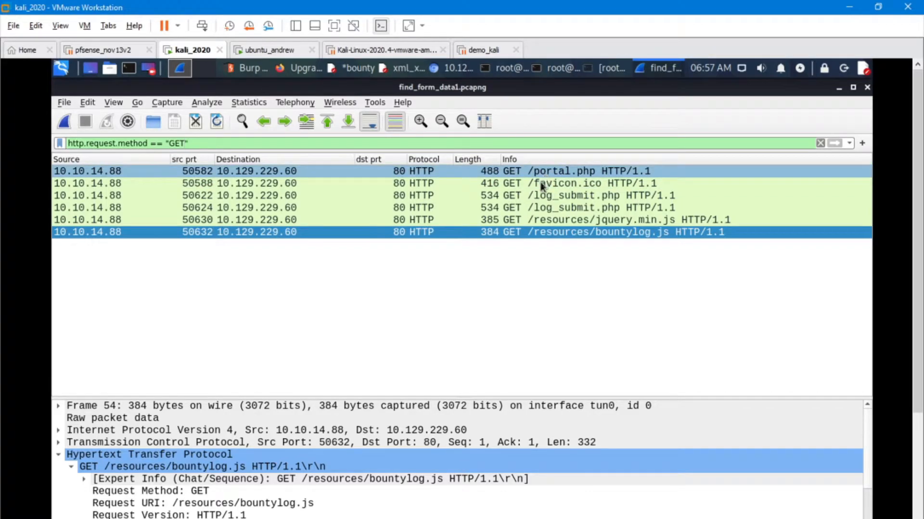
drag(400, 400, 416, 299)
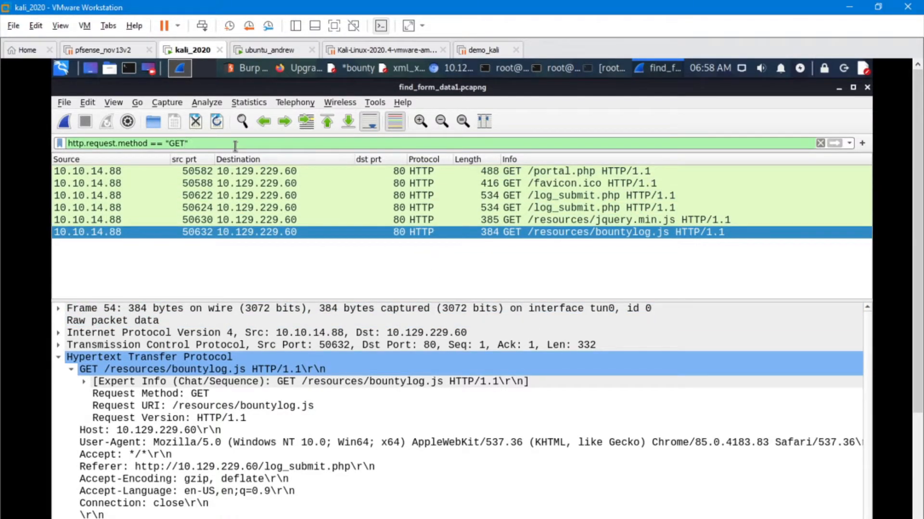
- Set the display filter back to http.request.method == "POST" and apply it
key(BackSpace)
key(BackSpace)
key(BackSpace)
text(POST)
key(Return)
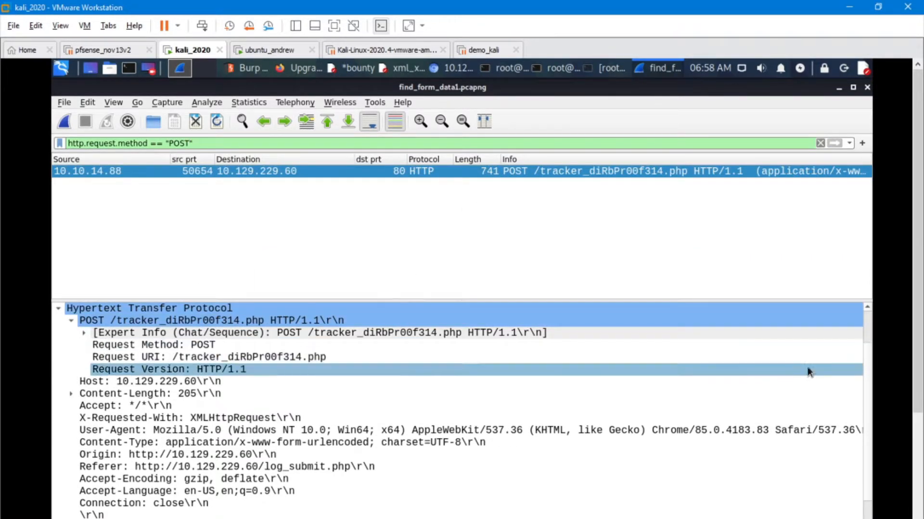
- Copy the value of the "data" form item from the POST request's packet details
click(153, 446)
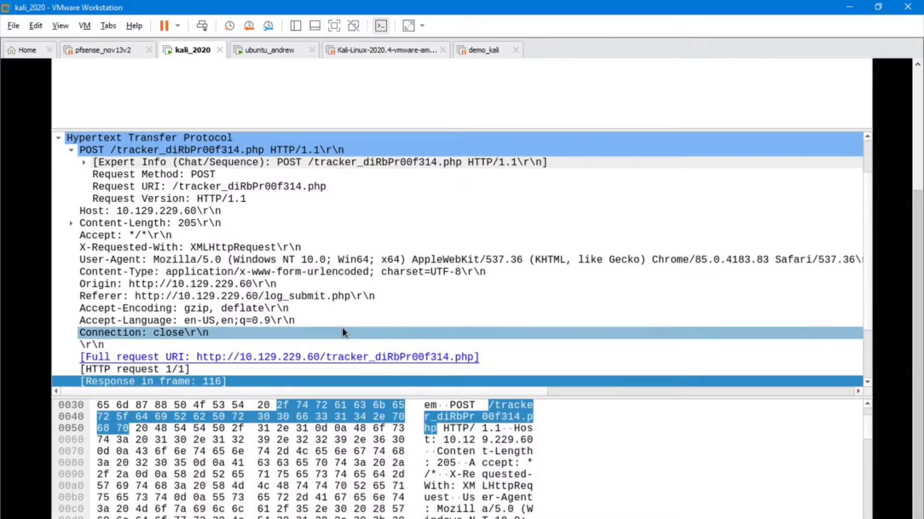
scroll(342, 332, down, 2)
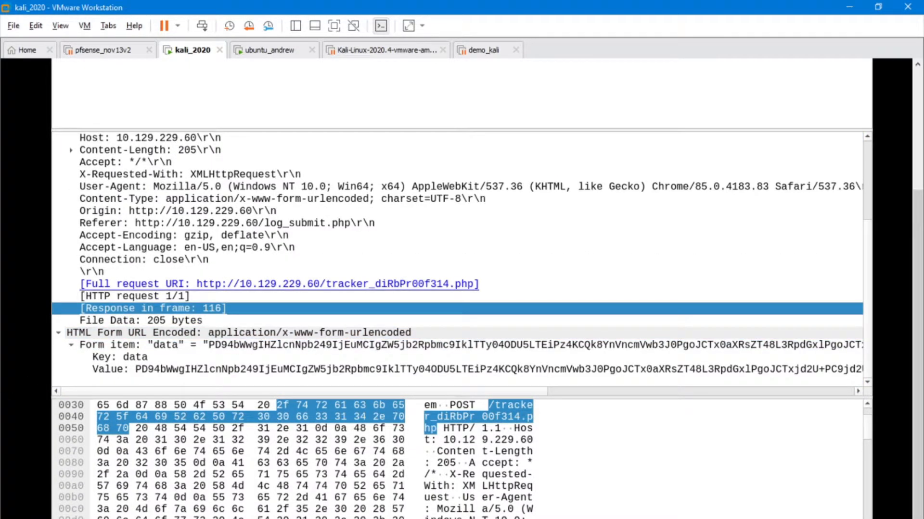
click(260, 369)
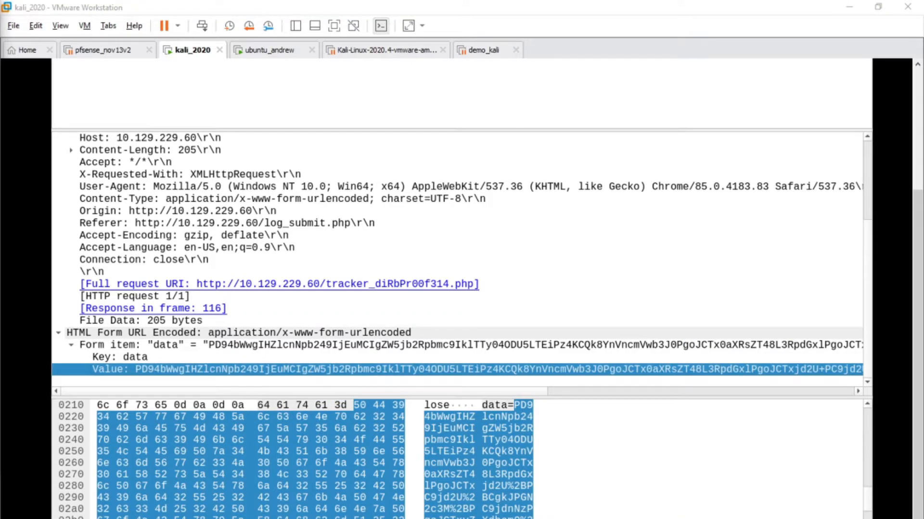
right_click(294, 371)
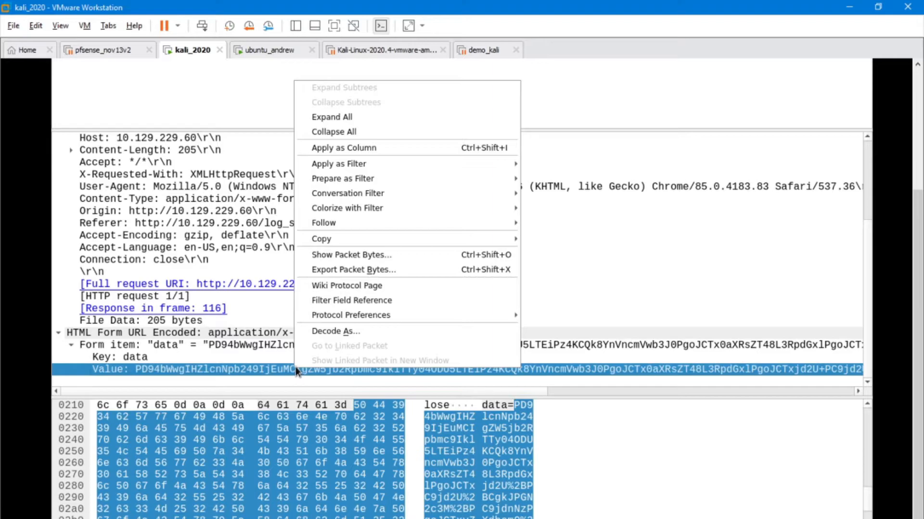
mouse_move(327, 244)
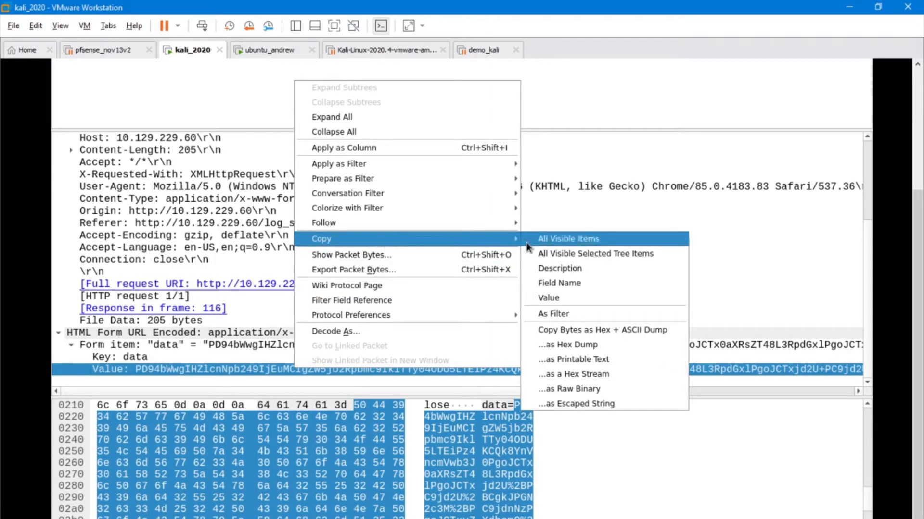
click(556, 299)
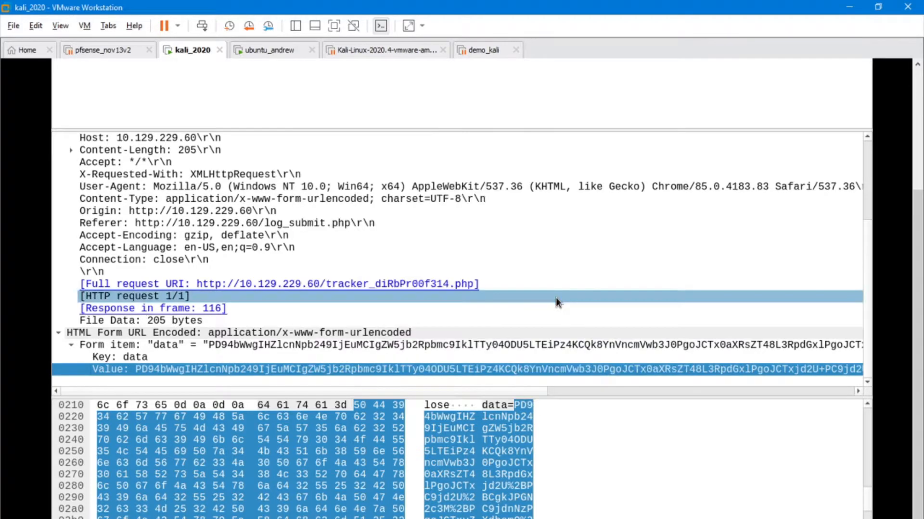
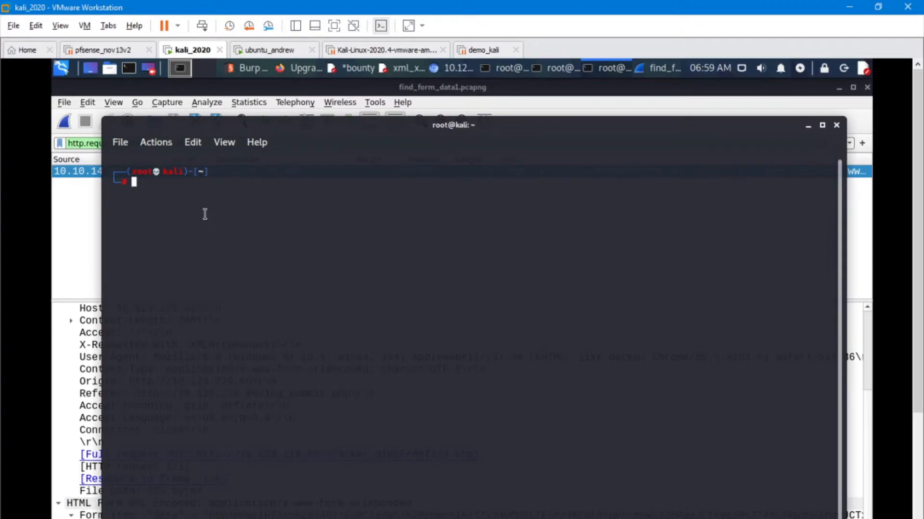
right_click(205, 214)
click(240, 260)
key(ctrl+c)
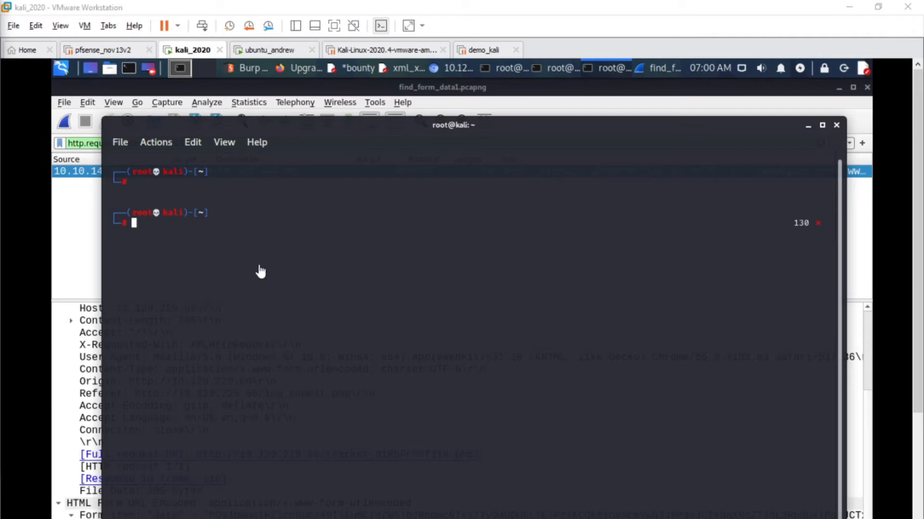
click(812, 131)
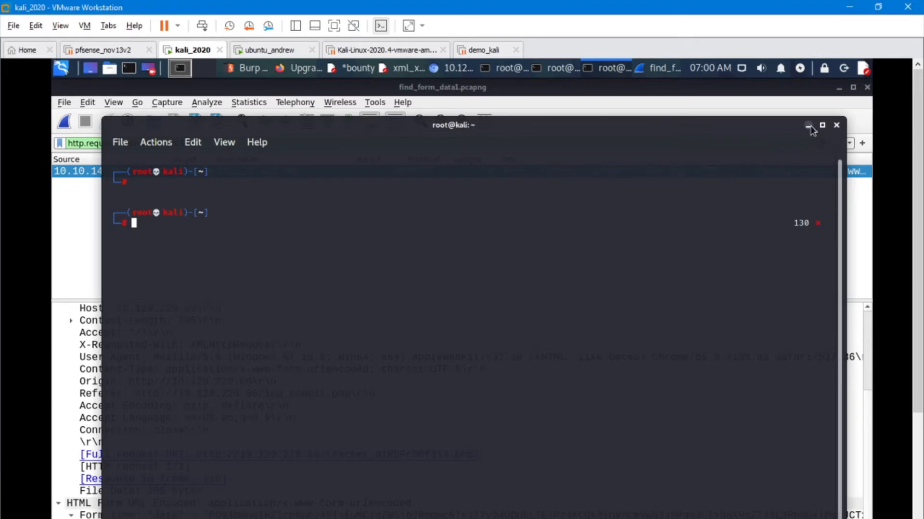
- Copy all visible items from the POST request's packet details in Wireshark and return to the terminal
click(808, 126)
right_click(394, 503)
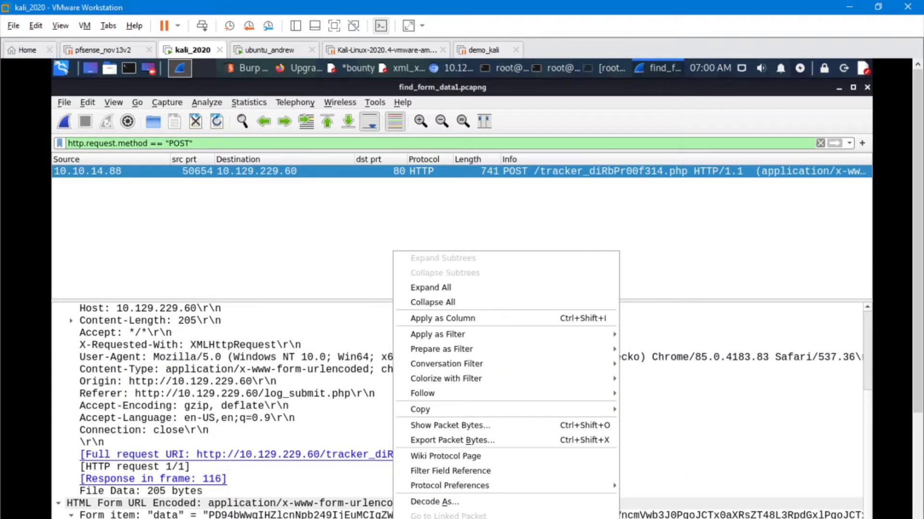
mouse_move(437, 411)
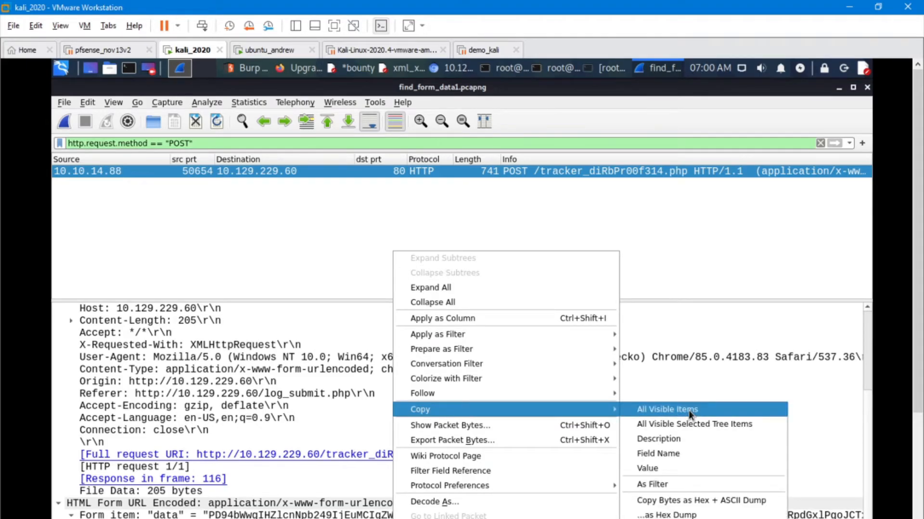
click(333, 420)
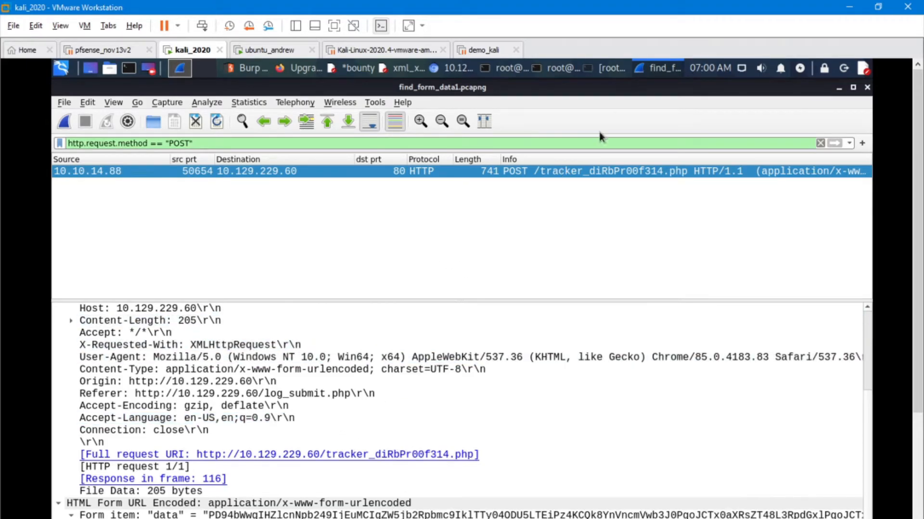
click(605, 70)
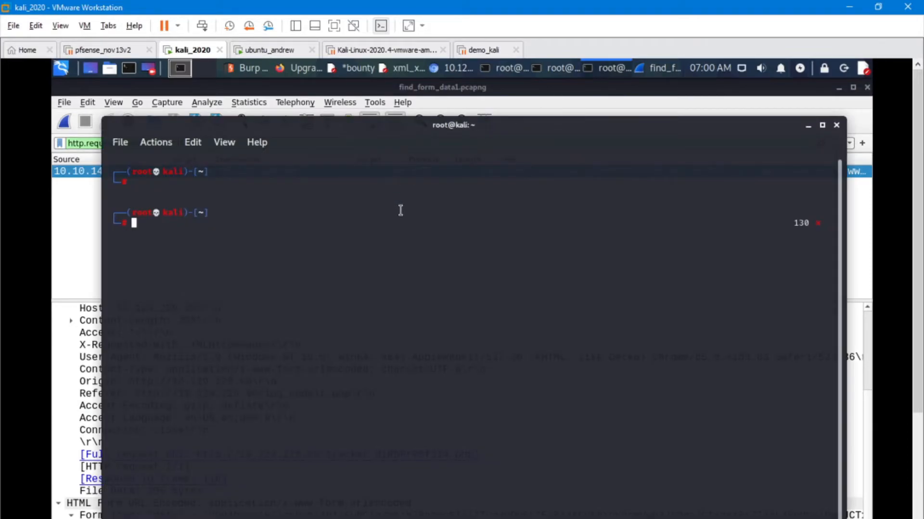
- Paste the copied packet details into a new Leafpad document and trim them down to the encoded "data" value
key(super)
text(leaf)
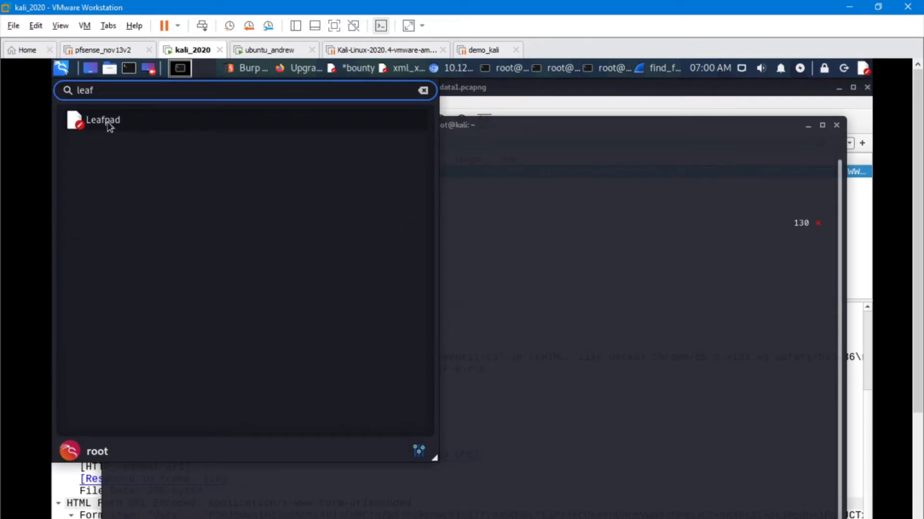
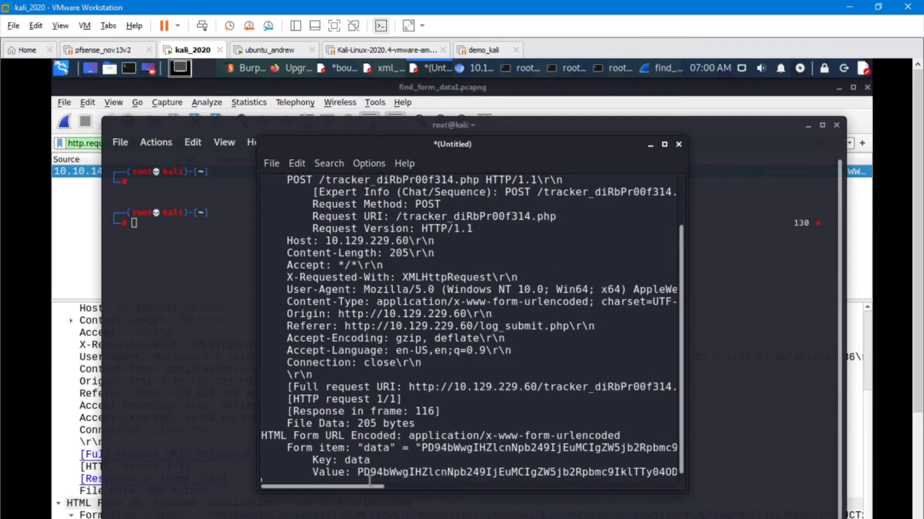
drag(681, 489, 841, 517)
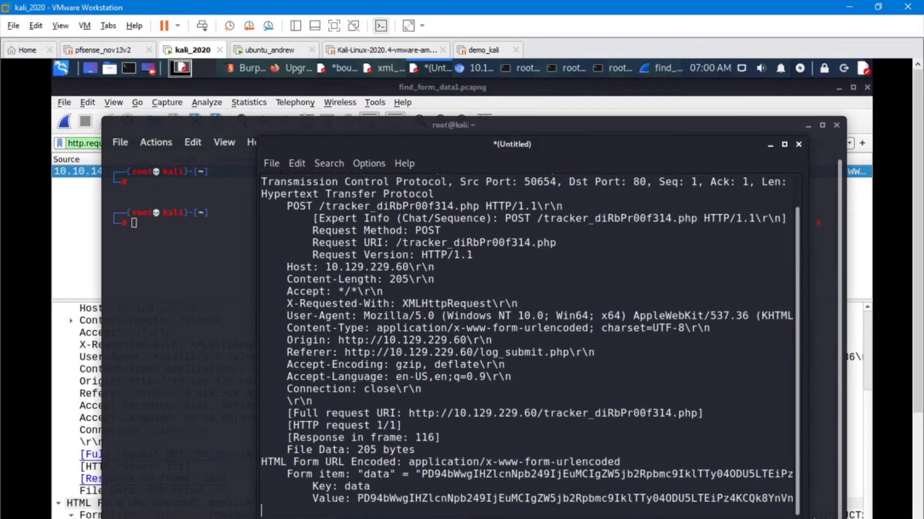
drag(353, 501, 236, 59)
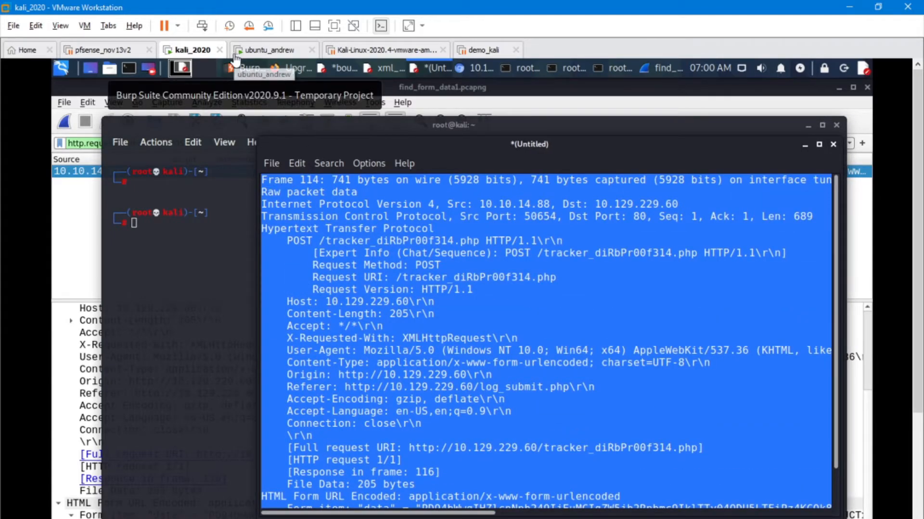
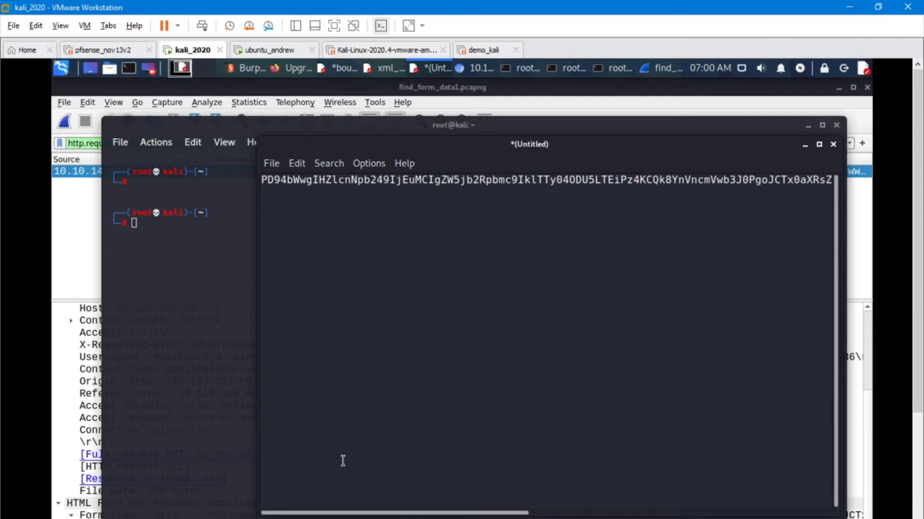
- Copy the whole encoded value from Leafpad and begin an echo command with an opening double quote in the terminal
key(ctrl+a)
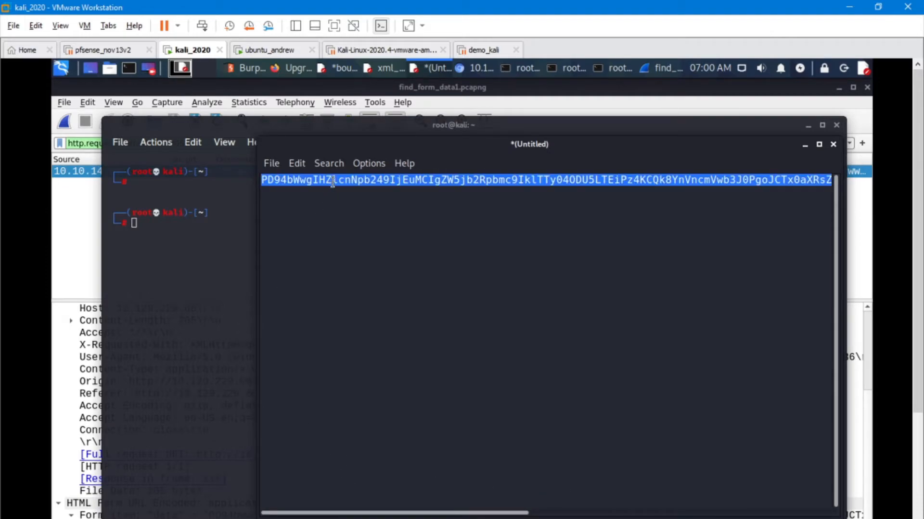
right_click(333, 183)
click(370, 208)
click(176, 247)
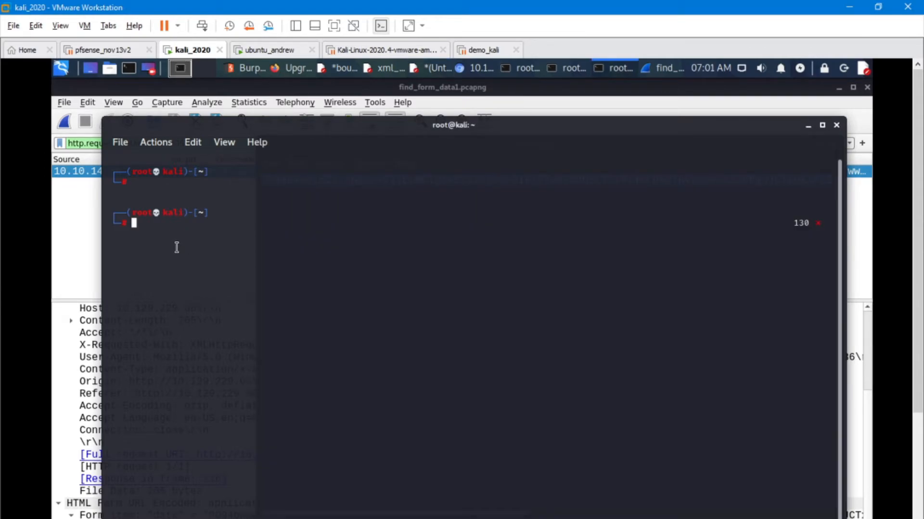
text(echo ")
- Enlarge the terminal text by three zoom levels
click(239, 147)
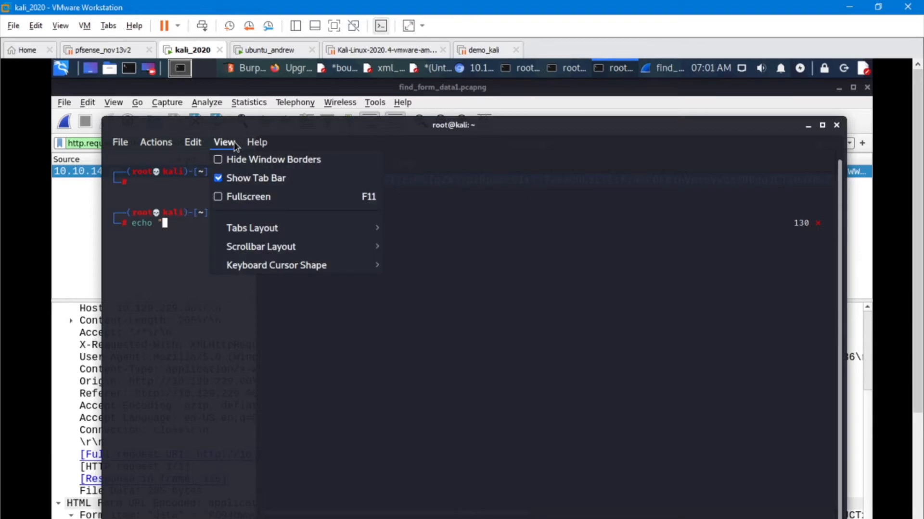
click(193, 143)
click(212, 215)
click(195, 145)
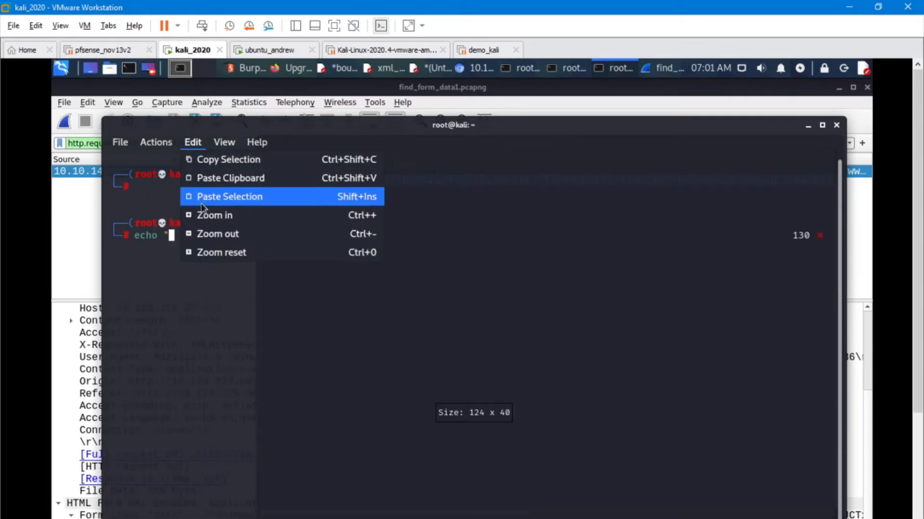
click(210, 215)
click(194, 142)
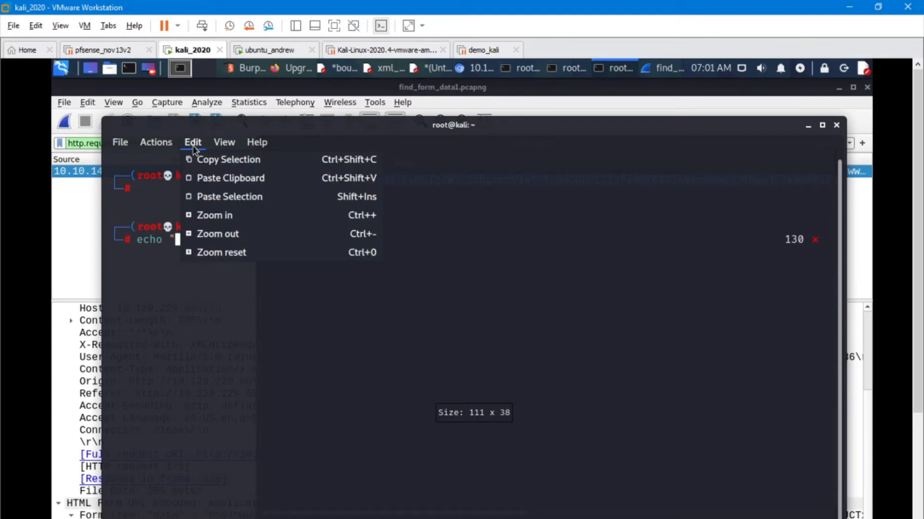
click(215, 215)
- Move the terminal clear of the Leafpad text, reselect the encoded value and paste it after echo " in the terminal
right_click(223, 259)
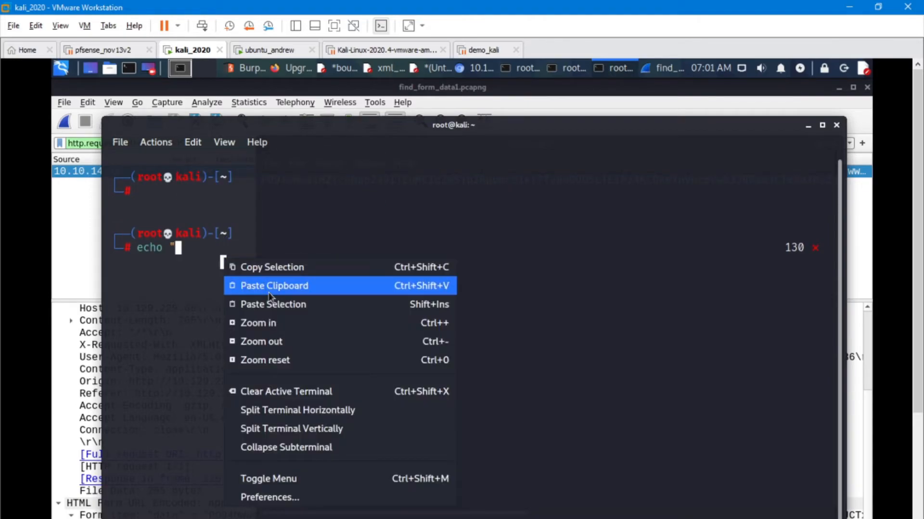
click(290, 305)
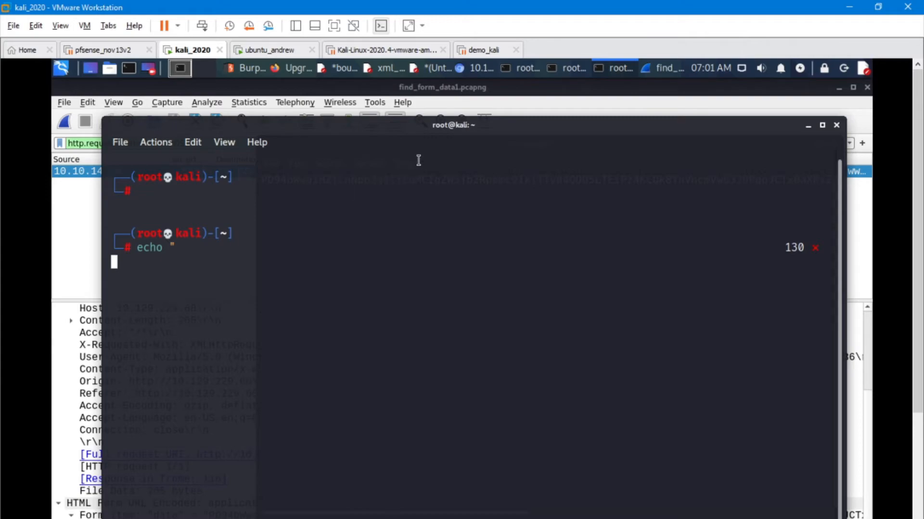
drag(457, 130, 430, 230)
click(428, 197)
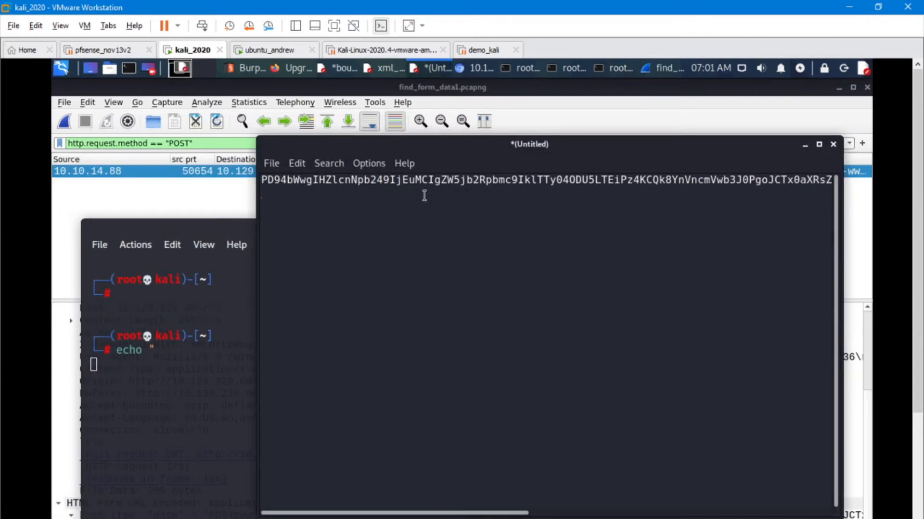
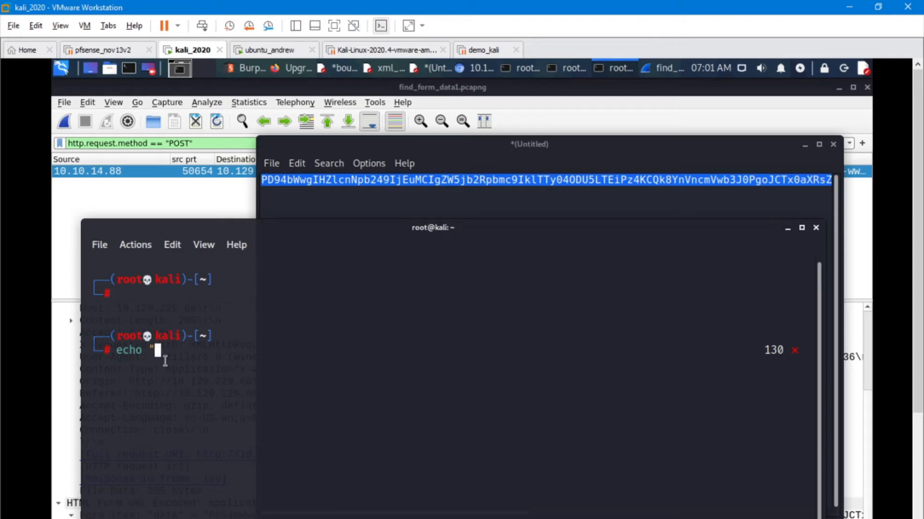
right_click(172, 354)
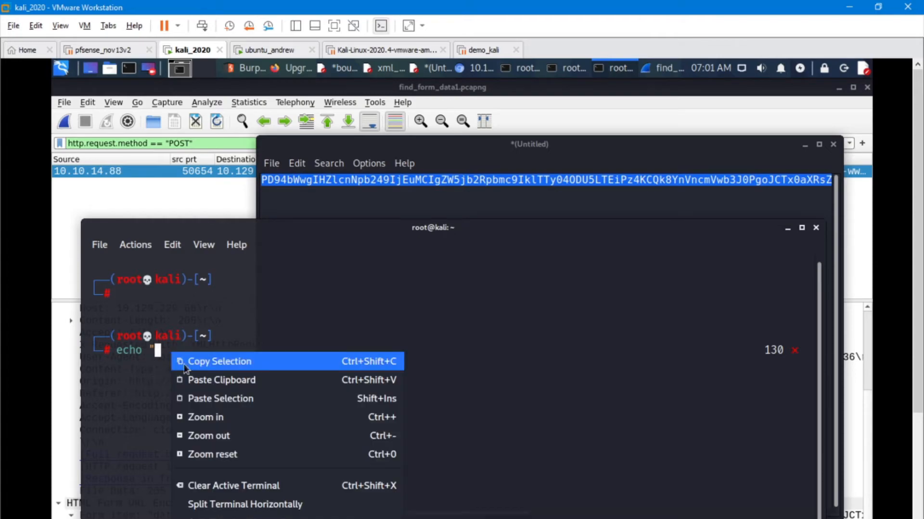
click(224, 401)
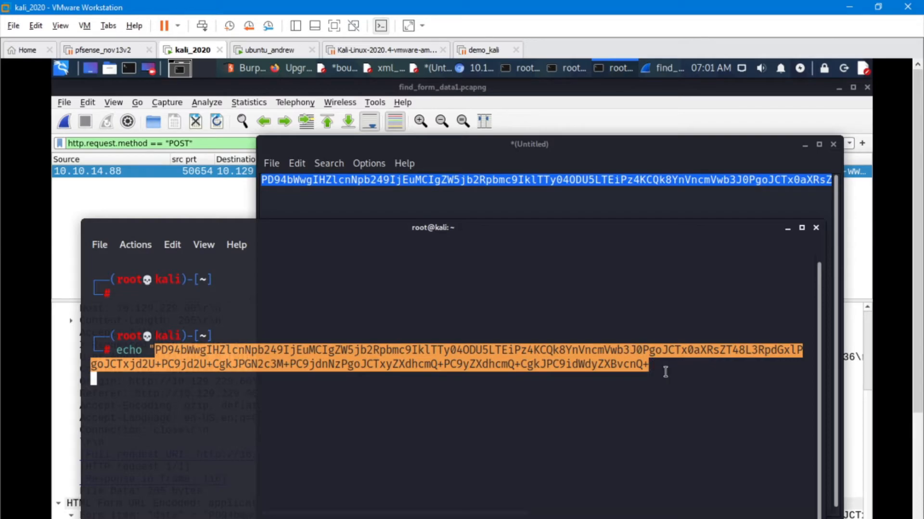
- Remove the trailing line break, complete the echo command with ">== | base64 --decode and run it
key(End)
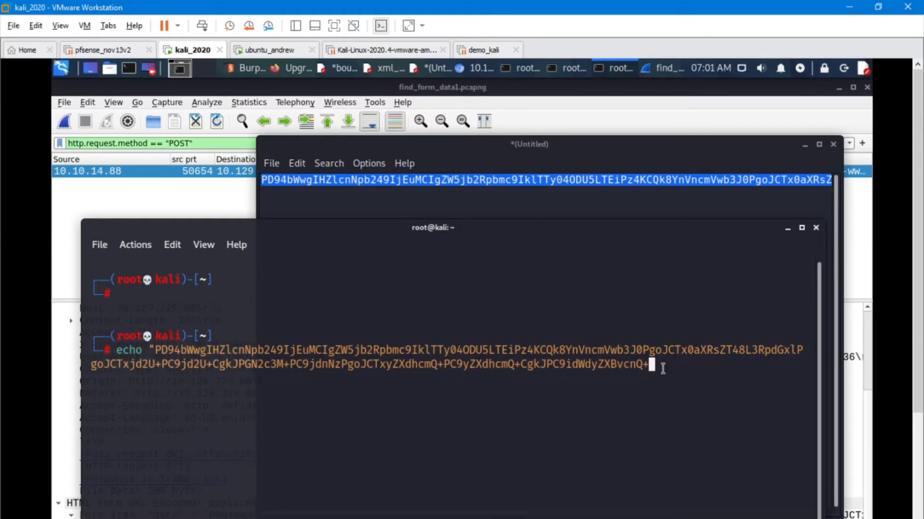
text(">== | base)
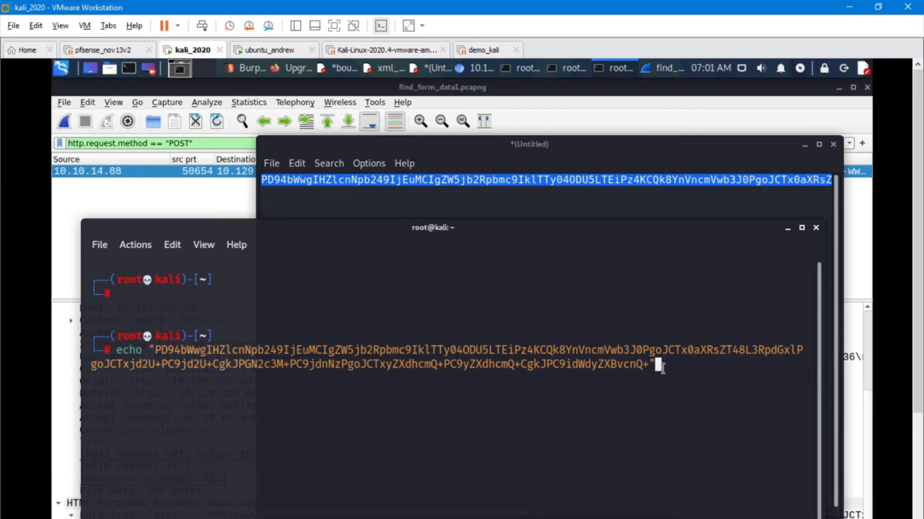
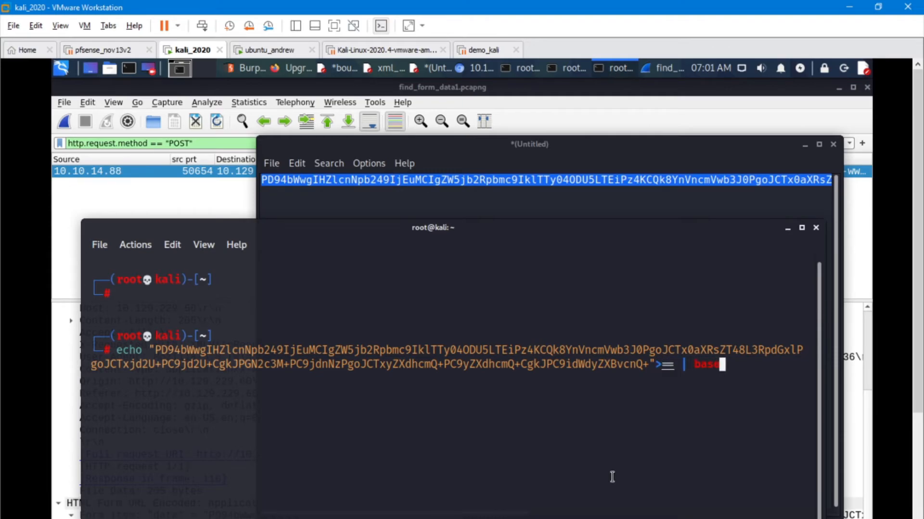
text(64 --decode)
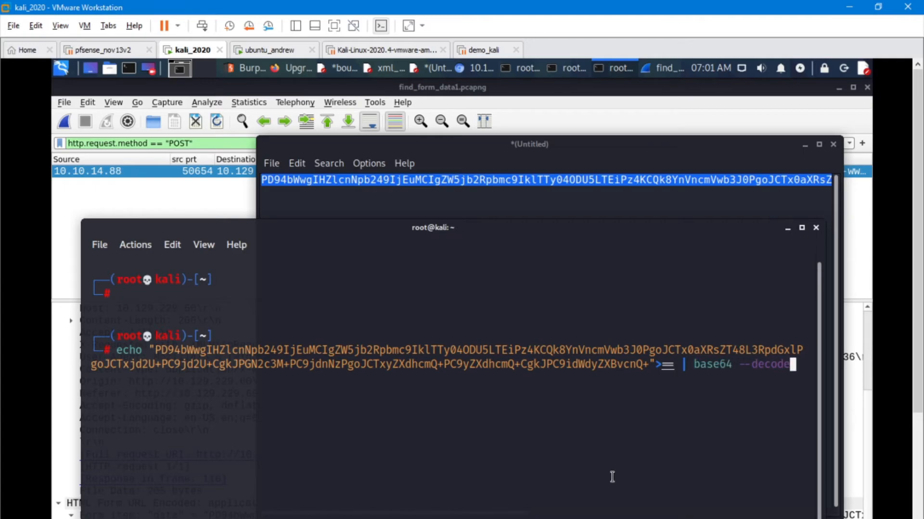
key(Return)
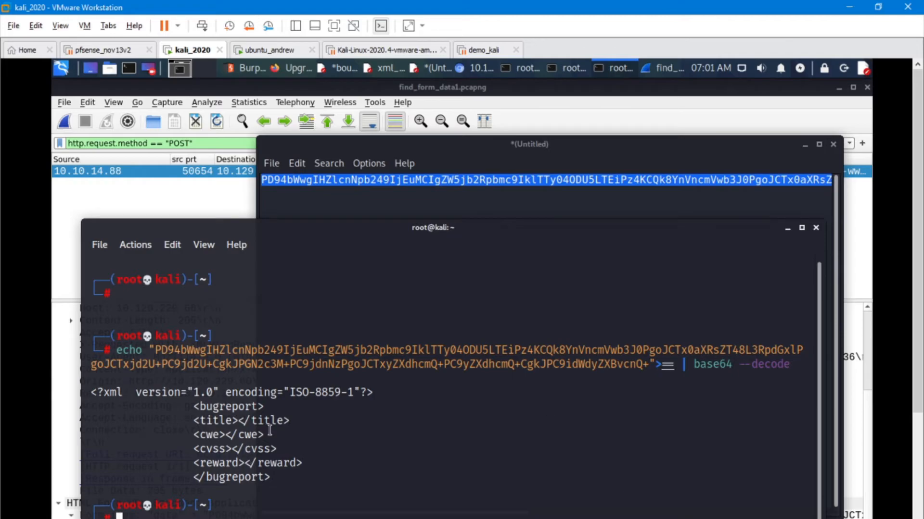